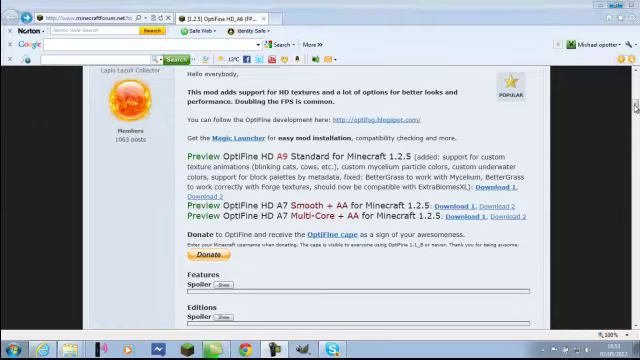
{"action": "left_click_drag", "start_coordinate": [634, 112], "coordinate": [634, 82]}
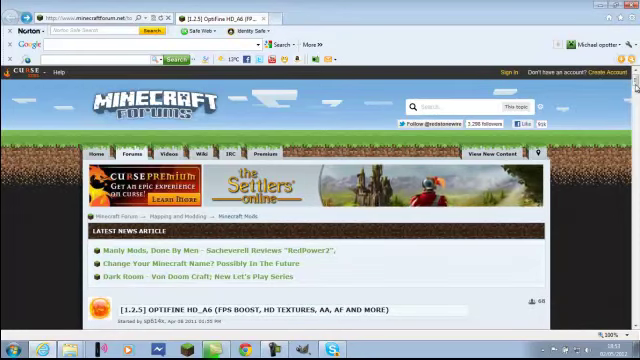
{"action": "left_click_drag", "start_coordinate": [634, 88], "coordinate": [634, 104]}
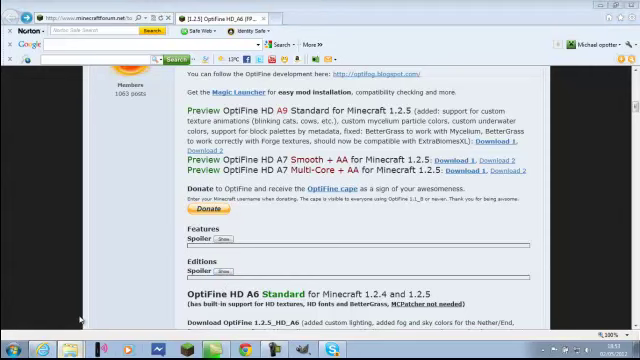
Step: Switch from the OptiFine forum thread to the .minecraft folder window
{"action": "left_click", "coordinate": [70, 349]}
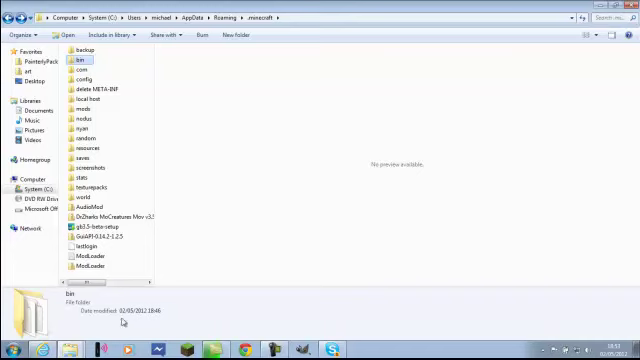
{"action": "left_click_drag", "start_coordinate": [90, 282], "coordinate": [147, 284]}
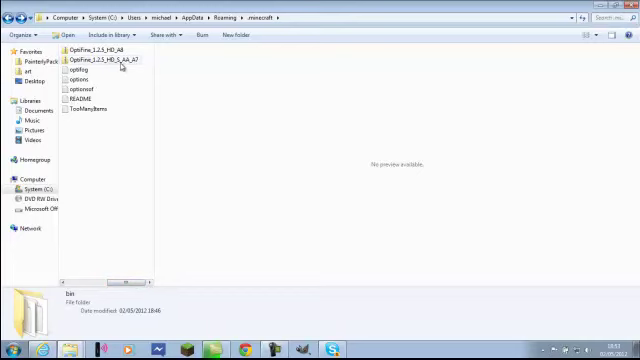
Step: Bring up the Open with options for the OptiFine_1.2.5_HD_S_AA_A7 zip
{"action": "left_click", "coordinate": [126, 60]}
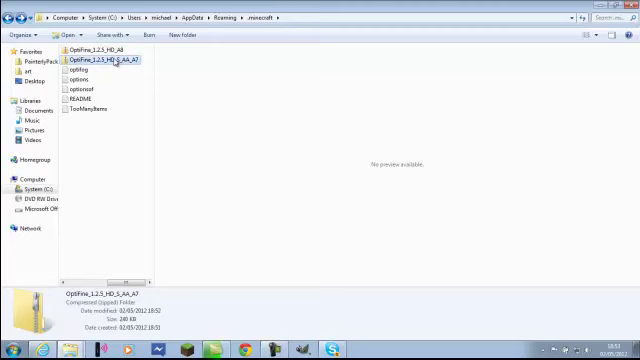
{"action": "right_click", "coordinate": [116, 61]}
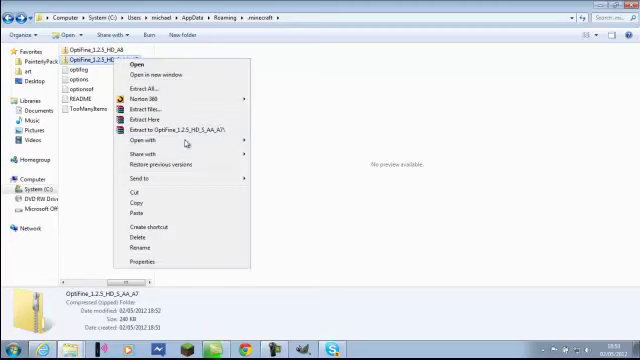
Step: Open the OptiFine zip in WinRAR, skip the license reminder, and dock it on the right half
{"action": "mouse_move", "coordinate": [143, 140]}
{"action": "left_click", "coordinate": [283, 151]}
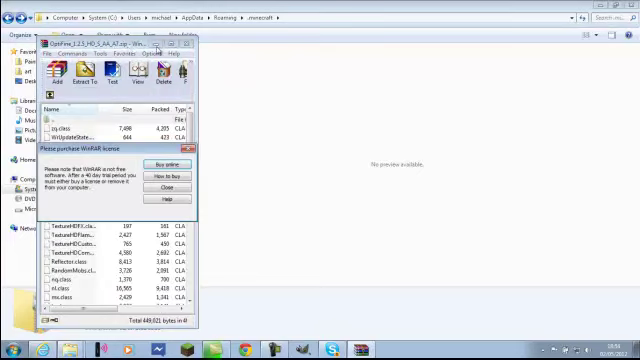
{"action": "left_click", "coordinate": [168, 188]}
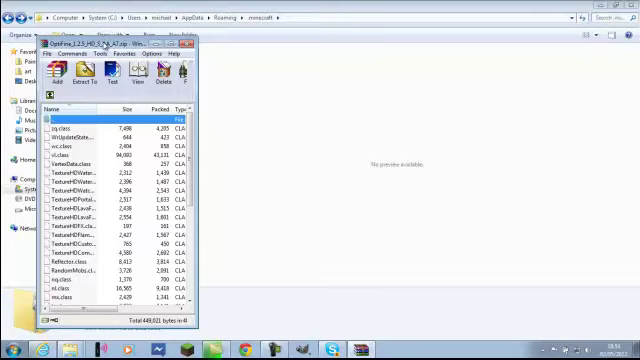
{"action": "left_click_drag", "start_coordinate": [104, 44], "coordinate": [638, 70]}
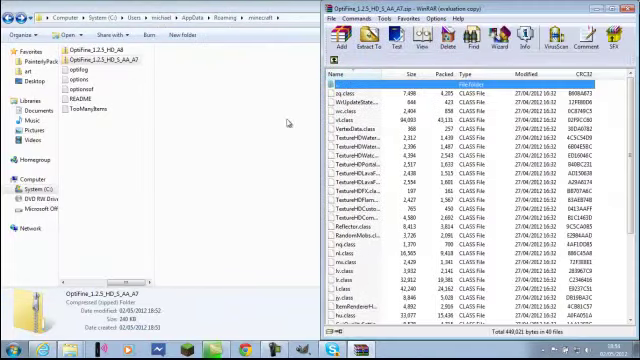
{"action": "left_click", "coordinate": [287, 123]}
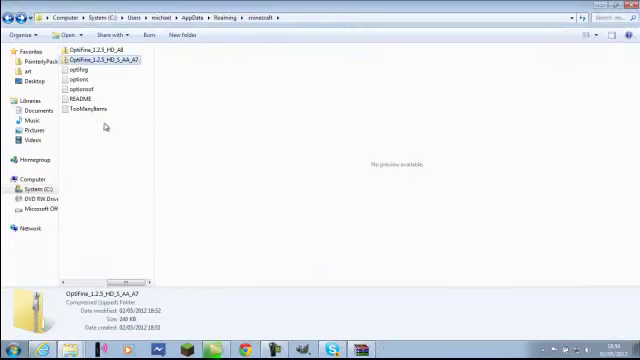
Step: Navigate to .minecraft\bin and bring up the Open with options for minecraft.jar
{"action": "left_click", "coordinate": [8, 18]}
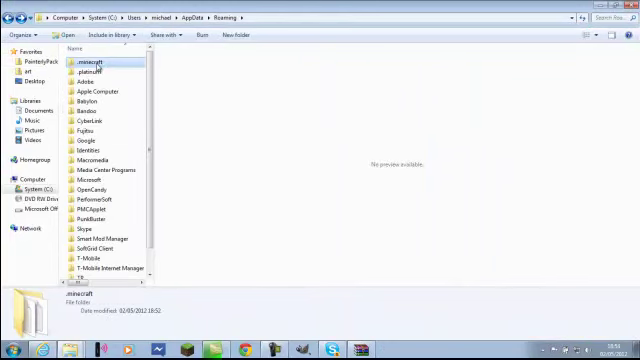
{"action": "double_click", "coordinate": [90, 62]}
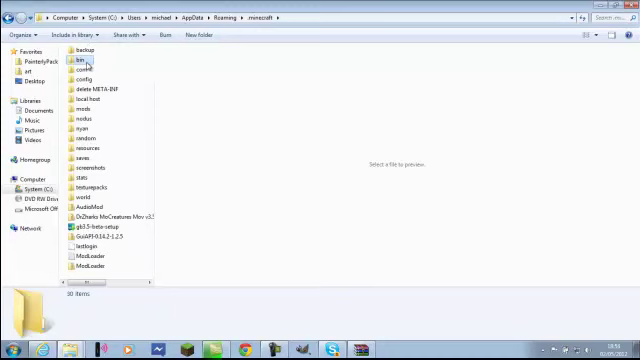
{"action": "double_click", "coordinate": [80, 60]}
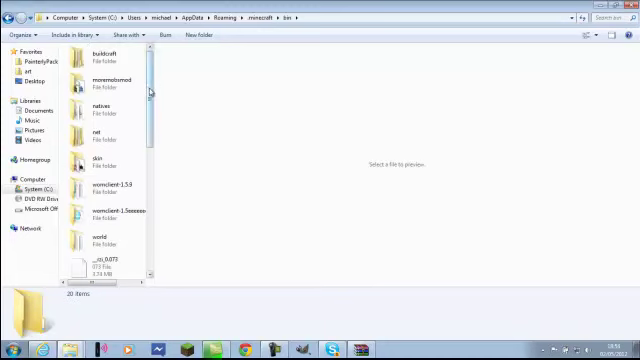
{"action": "left_click_drag", "start_coordinate": [150, 92], "coordinate": [161, 199]}
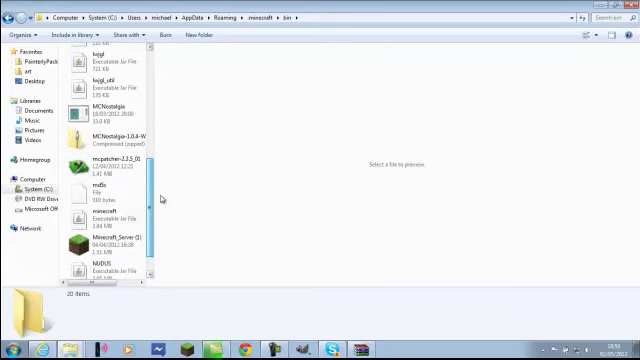
{"action": "left_click", "coordinate": [105, 215]}
{"action": "right_click", "coordinate": [105, 215]}
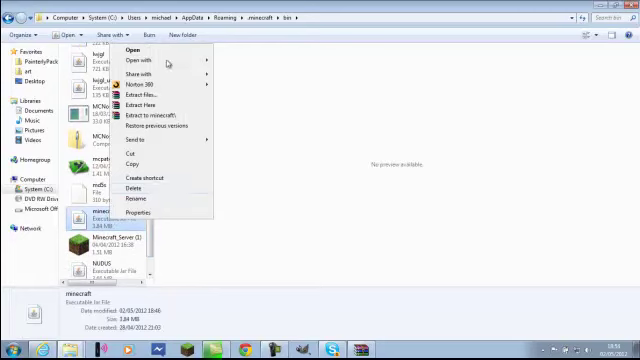
Step: Open minecraft.jar in WinRAR, skip the license reminder, and move its window aside
{"action": "mouse_move", "coordinate": [140, 60]}
{"action": "left_click", "coordinate": [245, 76]}
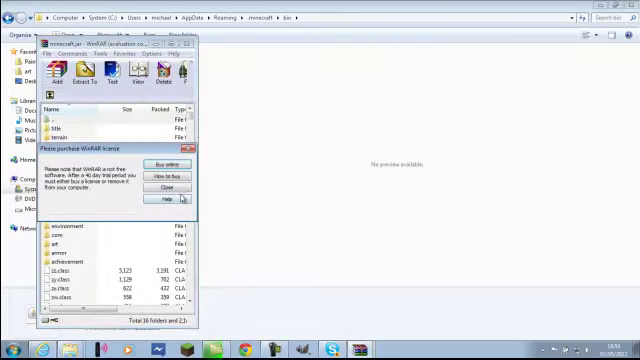
{"action": "left_click", "coordinate": [166, 188]}
{"action": "left_click_drag", "start_coordinate": [130, 44], "coordinate": [88, 47]}
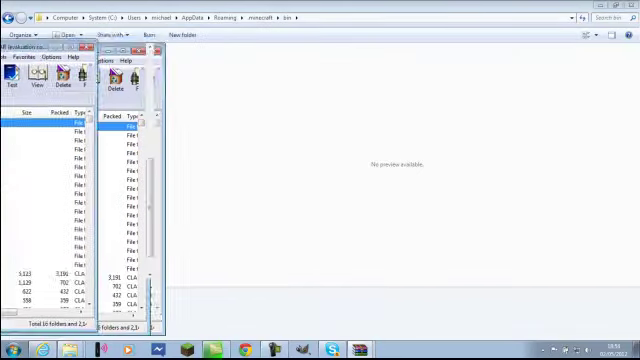
{"action": "left_click", "coordinate": [275, 348]}
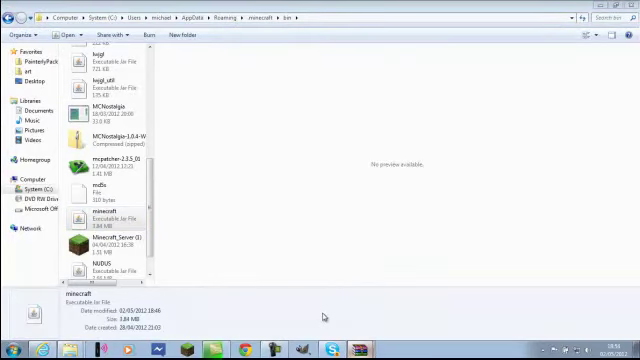
Step: Place both archives side by side and drag the OptiFine class files into minecraft.jar
{"action": "left_click", "coordinate": [330, 349]}
{"action": "left_click", "coordinate": [361, 349]}
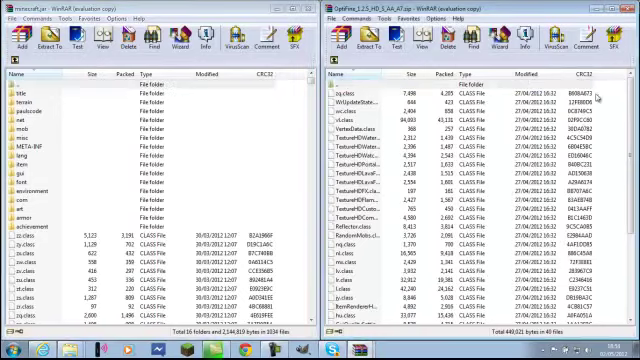
{"action": "mouse_move", "coordinate": [520, 92]}
{"action": "left_mouse_down"}
{"action": "mouse_move", "coordinate": [383, 195]}
{"action": "mouse_move", "coordinate": [340, 322]}
{"action": "left_mouse_up"}
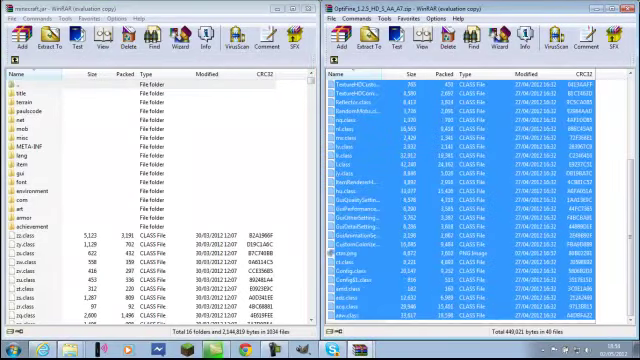
{"action": "left_click_drag", "start_coordinate": [454, 240], "coordinate": [214, 258]}
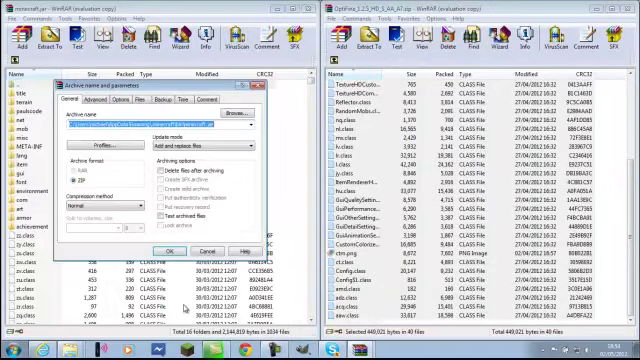
Step: Confirm adding the OptiFine files, delete minecraft.jar's META-INF folder, and close the OptiFine archive
{"action": "left_click", "coordinate": [168, 251]}
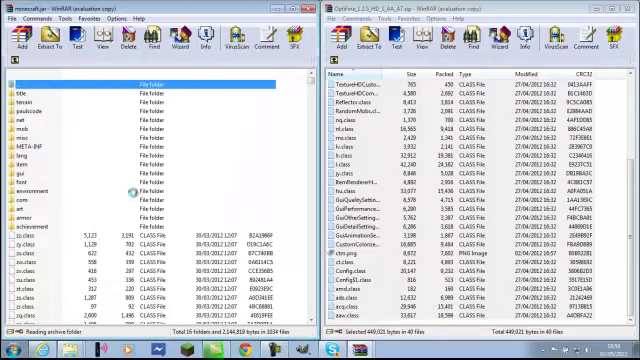
{"action": "left_click", "coordinate": [28, 146]}
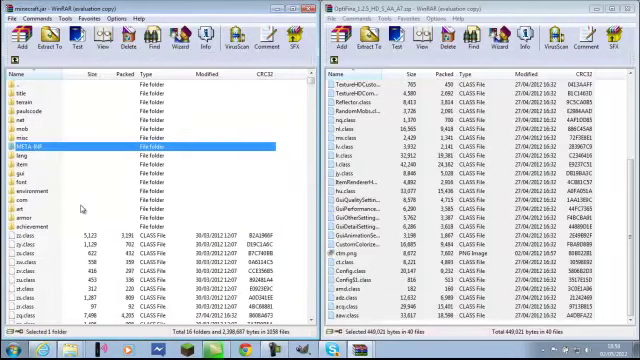
{"action": "key", "text": "Delete"}
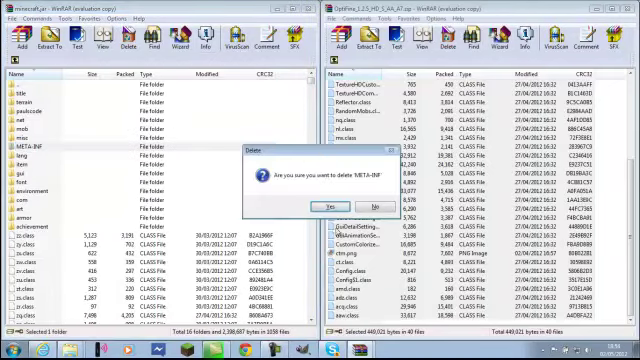
{"action": "left_click", "coordinate": [329, 207]}
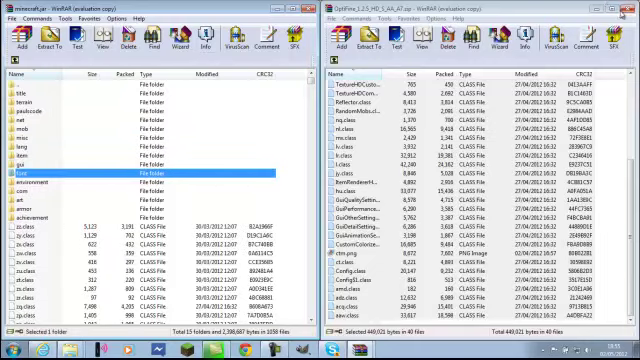
{"action": "key", "text": "alt+Tab"}
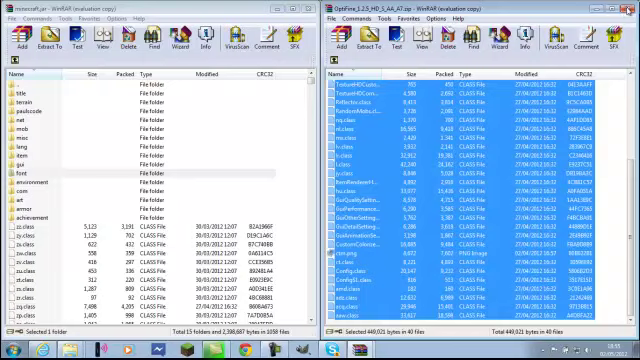
{"action": "left_click", "coordinate": [627, 8]}
Step: Close minecraft.jar and the bin folder, then run the Minecraft shortcut with Game Booster
{"action": "left_click", "coordinate": [308, 8]}
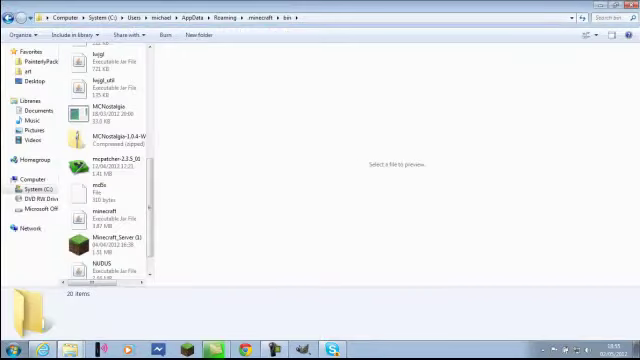
{"action": "left_click", "coordinate": [629, 7]}
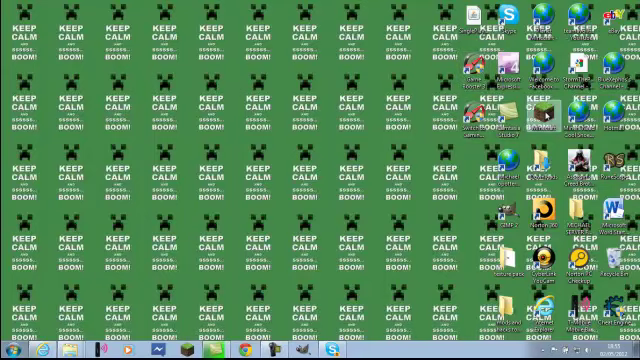
{"action": "right_click", "coordinate": [505, 50]}
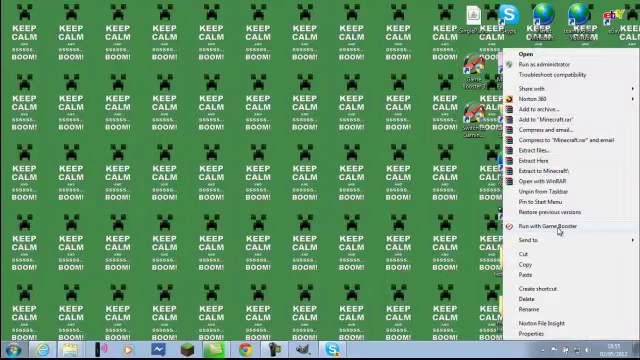
{"action": "left_click", "coordinate": [463, 232]}
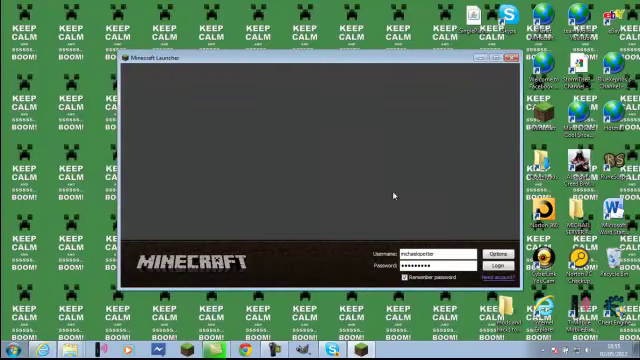
Step: Log in to the Minecraft Launcher with the filled-in credentials to start Minecraft 1.2.5
{"action": "left_click", "coordinate": [499, 266]}
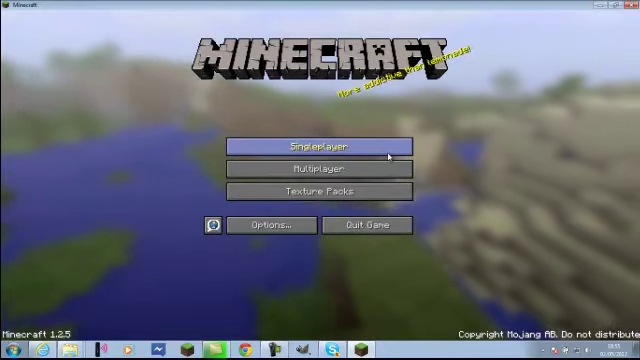
Step: Open Singleplayer and browse past the other saved worlds to select Royal Palace
{"action": "left_click", "coordinate": [388, 152]}
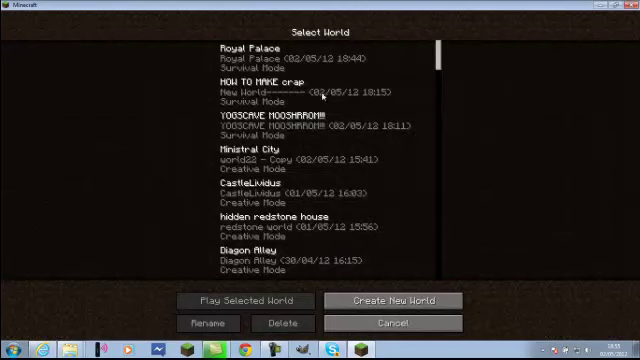
{"action": "left_click", "coordinate": [313, 168]}
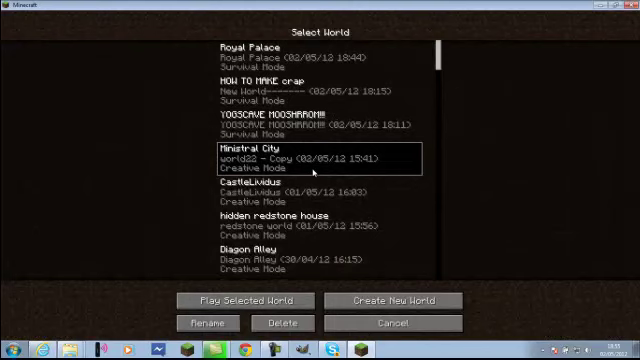
{"action": "left_click", "coordinate": [301, 215]}
{"action": "scroll", "coordinate": [305, 200], "scroll_direction": "down", "scroll_amount": 1}
{"action": "left_click", "coordinate": [307, 160]}
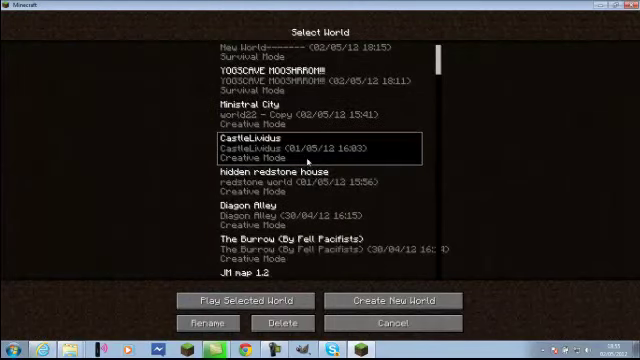
{"action": "left_click", "coordinate": [305, 281]}
{"action": "scroll", "coordinate": [307, 200], "scroll_direction": "down", "scroll_amount": 3}
{"action": "scroll", "coordinate": [309, 189], "scroll_direction": "up", "scroll_amount": 2}
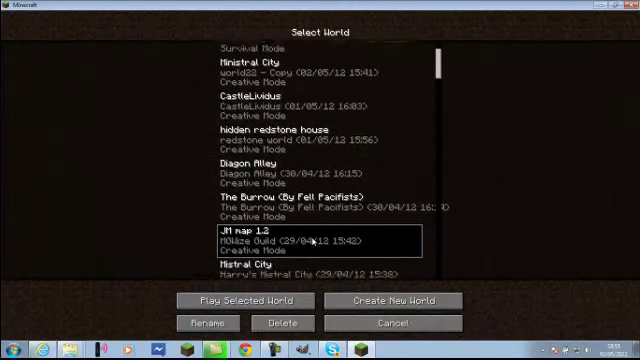
{"action": "scroll", "coordinate": [312, 240], "scroll_direction": "up", "scroll_amount": 1}
{"action": "left_click", "coordinate": [305, 168]}
{"action": "scroll", "coordinate": [305, 185], "scroll_direction": "up", "scroll_amount": 1}
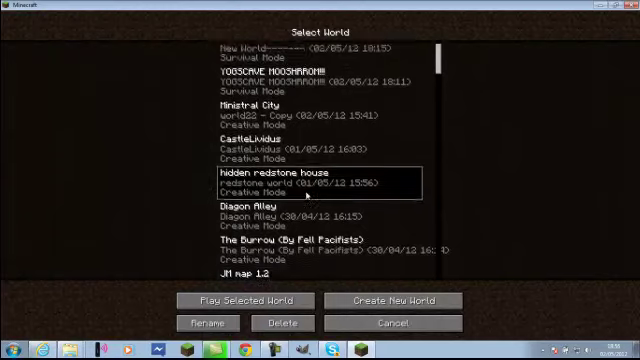
{"action": "scroll", "coordinate": [305, 190], "scroll_direction": "up", "scroll_amount": 2}
{"action": "left_click", "coordinate": [300, 57]}
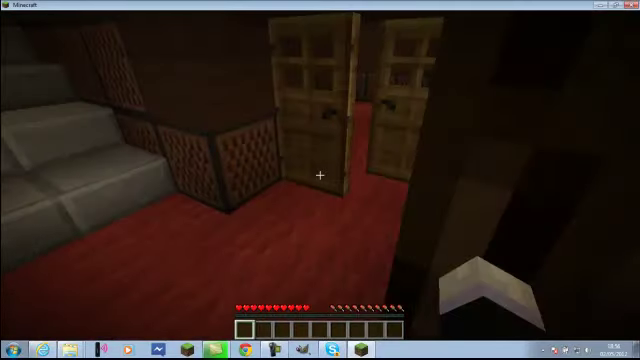
Step: Walk through the palace doors and hallway and around the red dining room
{"action": "key", "text": "w"}
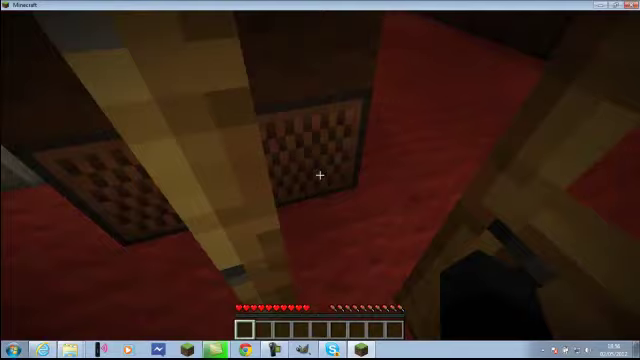
{"action": "key", "text": "w"}
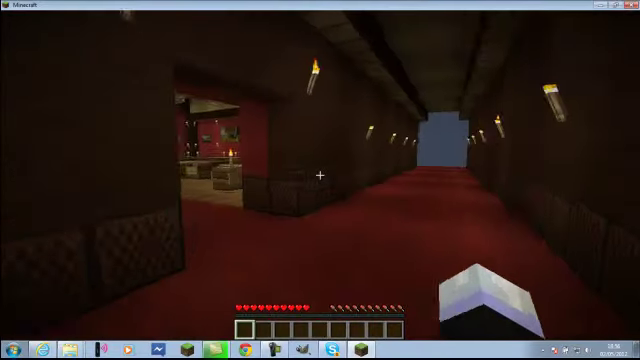
{"action": "key", "text": "w"}
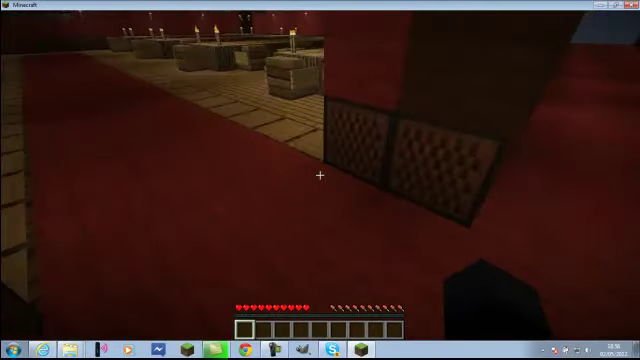
{"action": "key", "text": "w"}
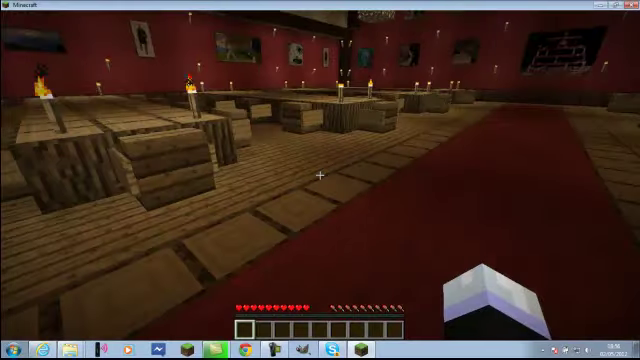
{"action": "key", "text": "w"}
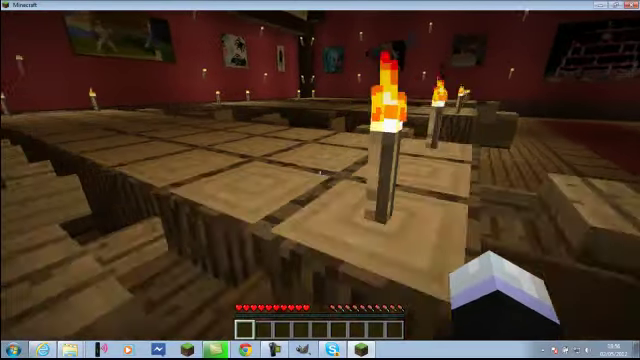
{"action": "key", "text": "w"}
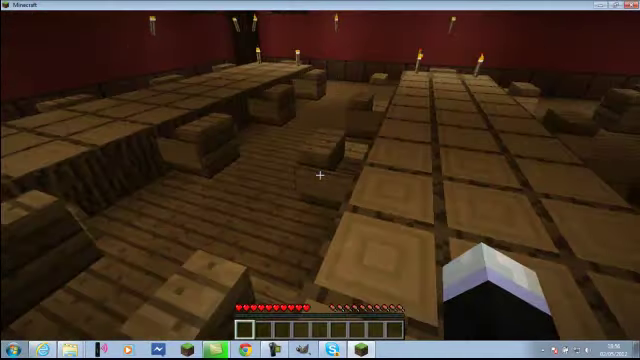
{"action": "key", "text": "w"}
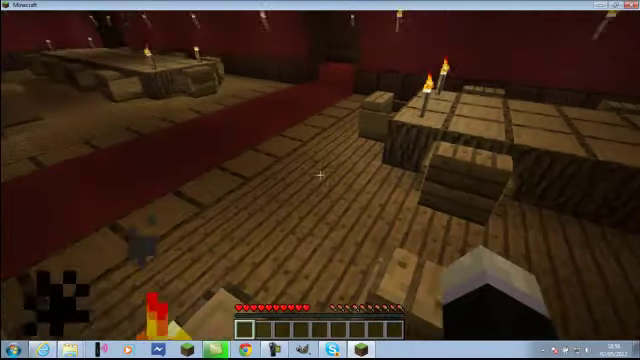
{"action": "key", "text": "w"}
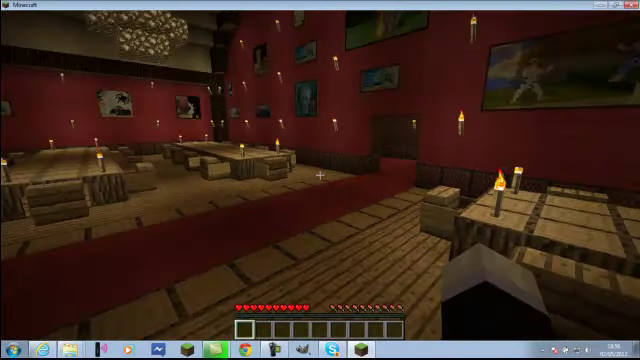
{"action": "key", "text": "w"}
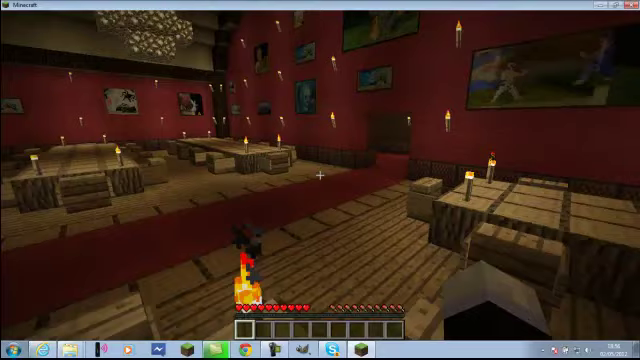
{"action": "key", "text": "s"}
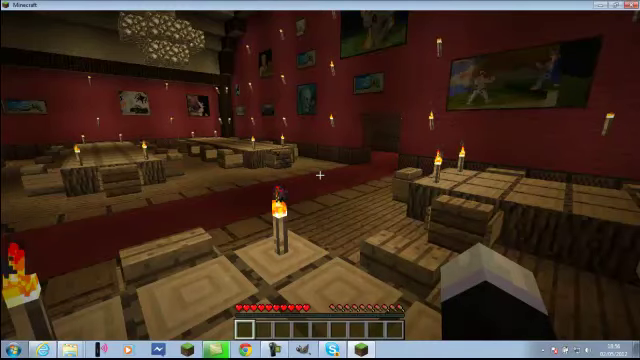
Step: Follow the red carpet into the torch-lit corridor, then pause the game
{"action": "key", "text": "w"}
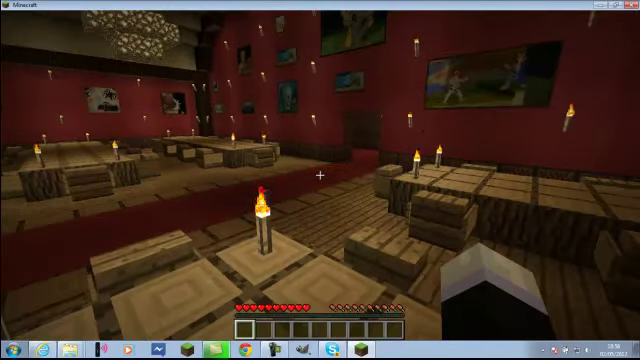
{"action": "key", "text": "w"}
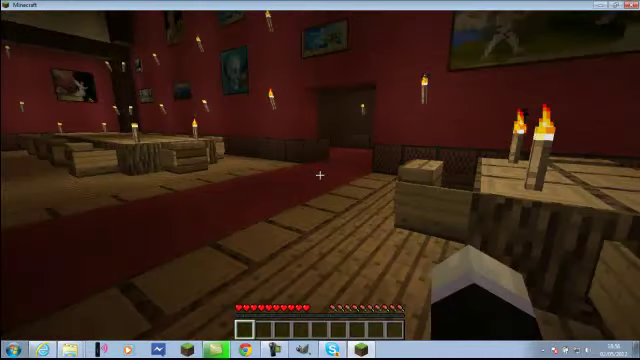
{"action": "key", "text": "w"}
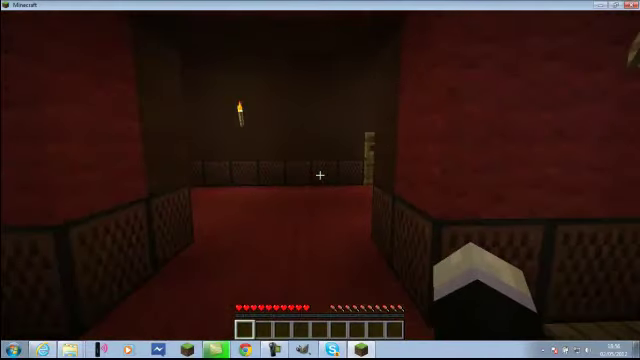
{"action": "key", "text": "w"}
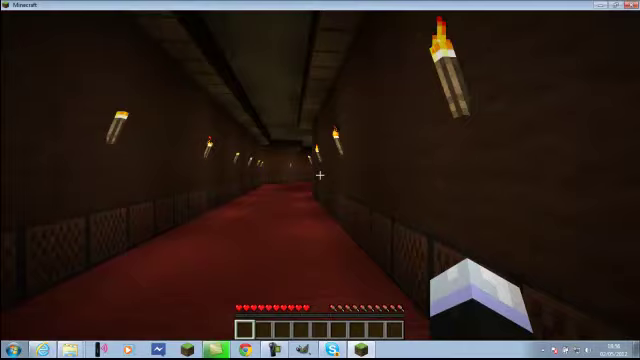
{"action": "key", "text": "w"}
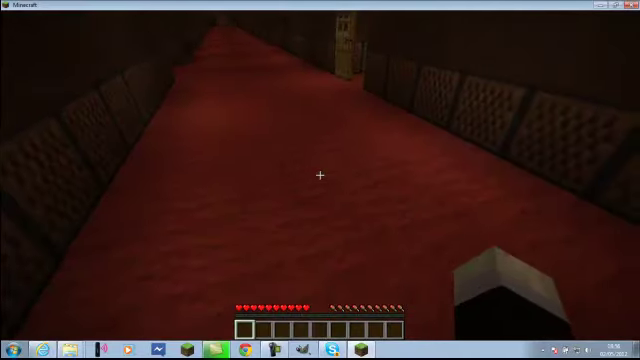
{"action": "key", "text": "w"}
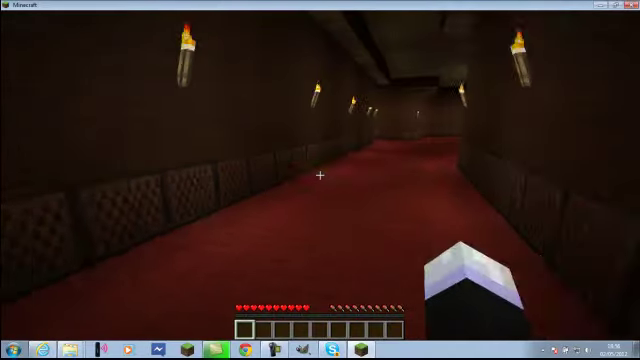
{"action": "key", "text": "w"}
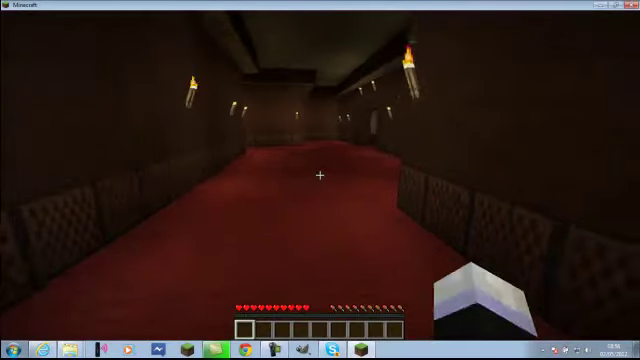
{"action": "key", "text": "Escape"}
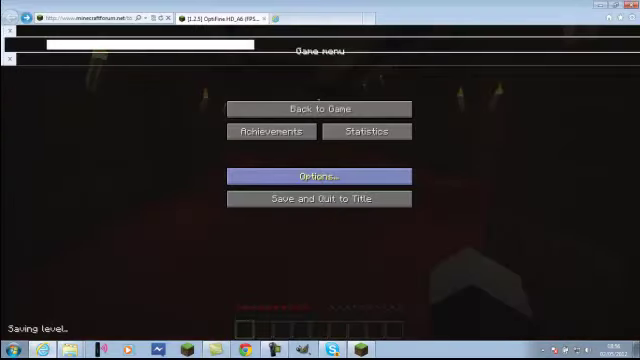
Step: Close Internet Explorer and all its OptiFine and YouTube tabs to return to Minecraft
{"action": "key", "text": "alt+Tab"}
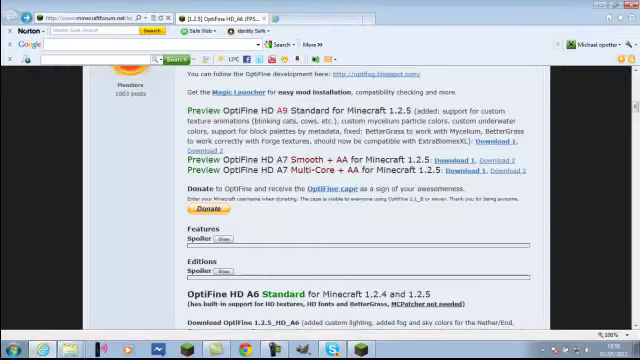
{"action": "left_click", "coordinate": [630, 6]}
{"action": "left_click", "coordinate": [361, 178]}
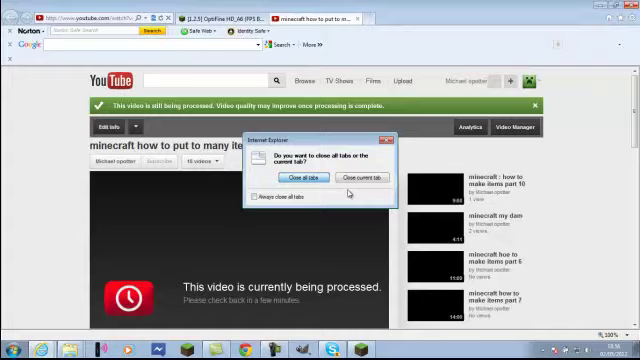
{"action": "left_click", "coordinate": [304, 178]}
Step: Choose Back to Game to unpause Minecraft in the Royal Palace corridor
{"action": "left_click", "coordinate": [319, 108]}
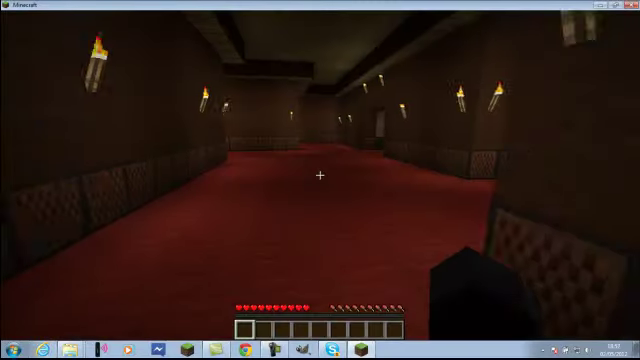